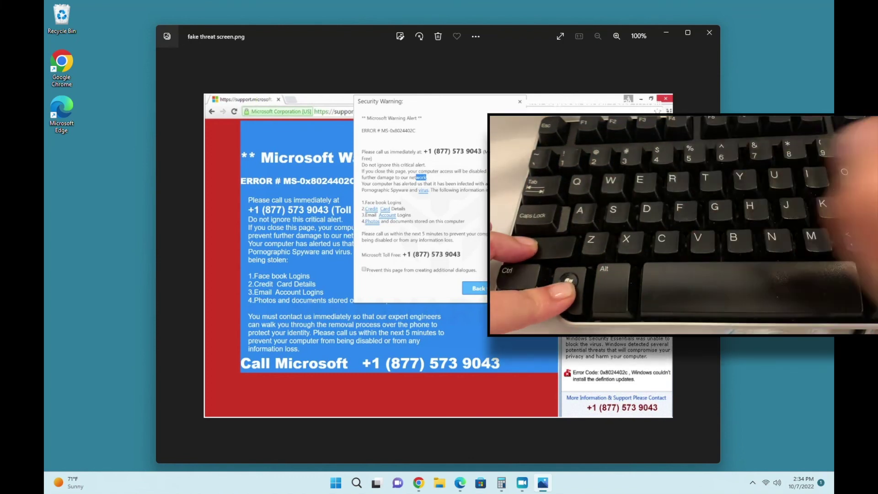
Start a new screen snip with Windows+Shift+S over the fake threat image.
key(super+shift+s)
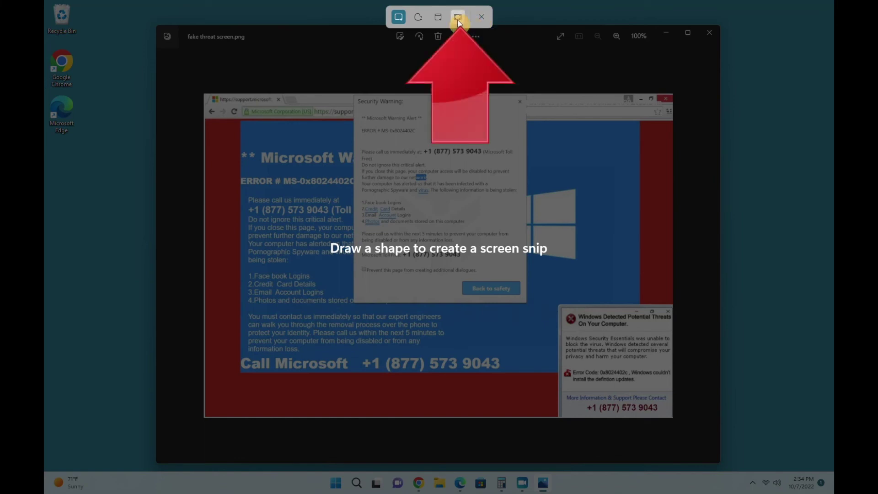
Take a fullscreen snip and open it in the editor, minimizing the Photos viewer.
click(457, 21)
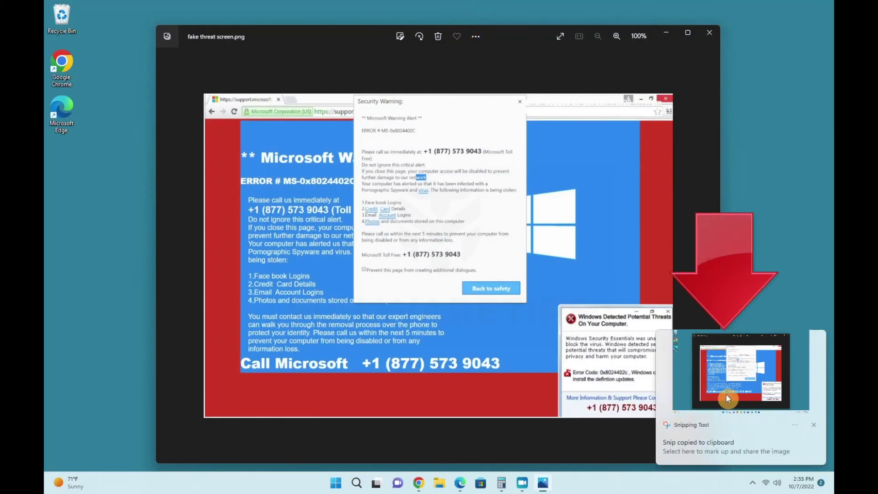
click(695, 447)
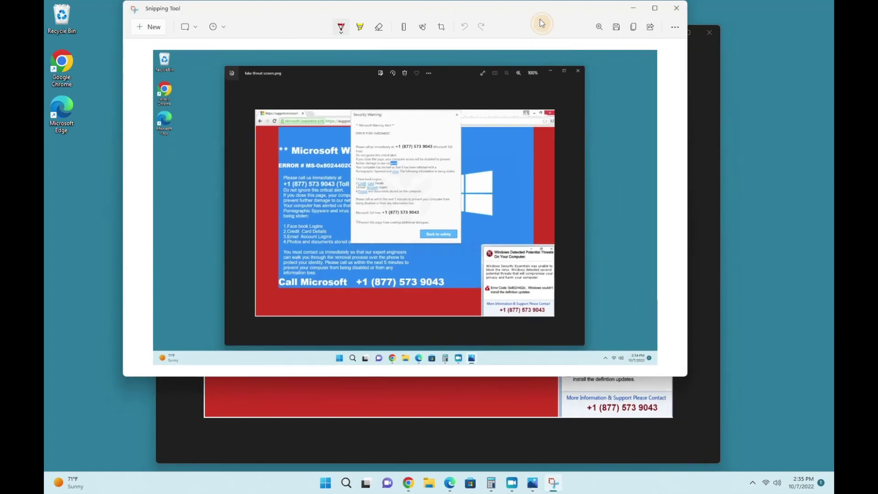
drag(537, 15, 577, 57)
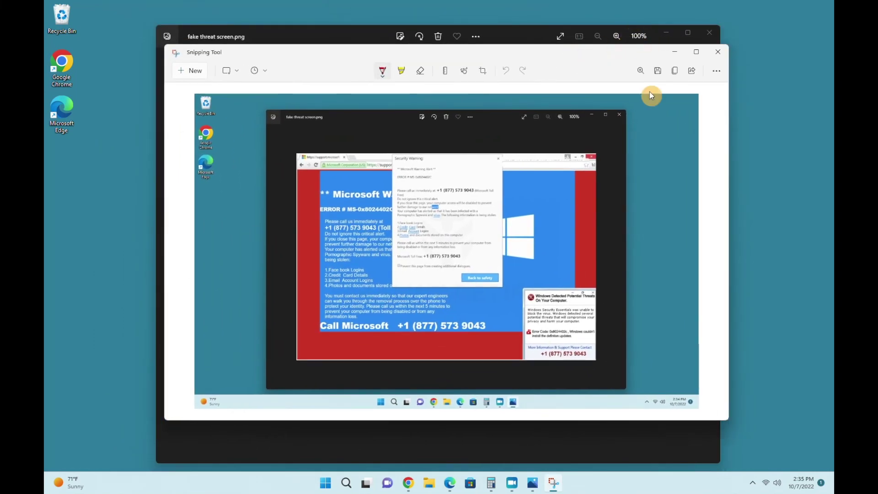
click(670, 35)
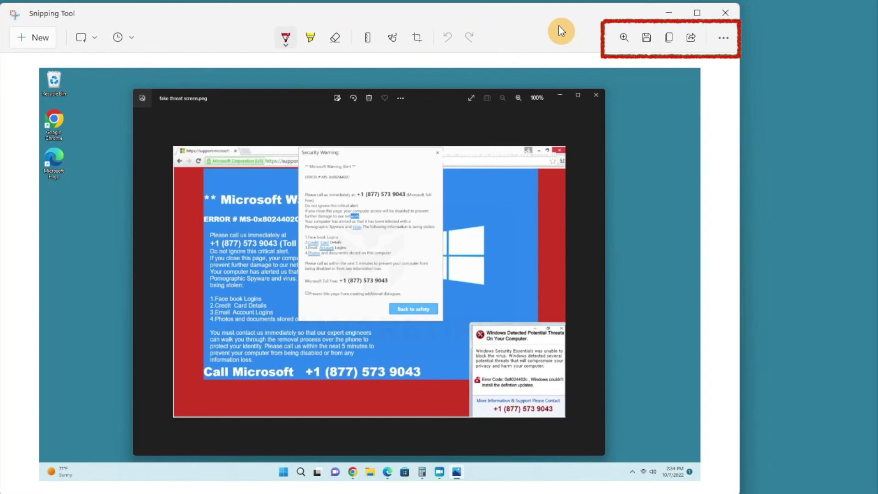
click(692, 39)
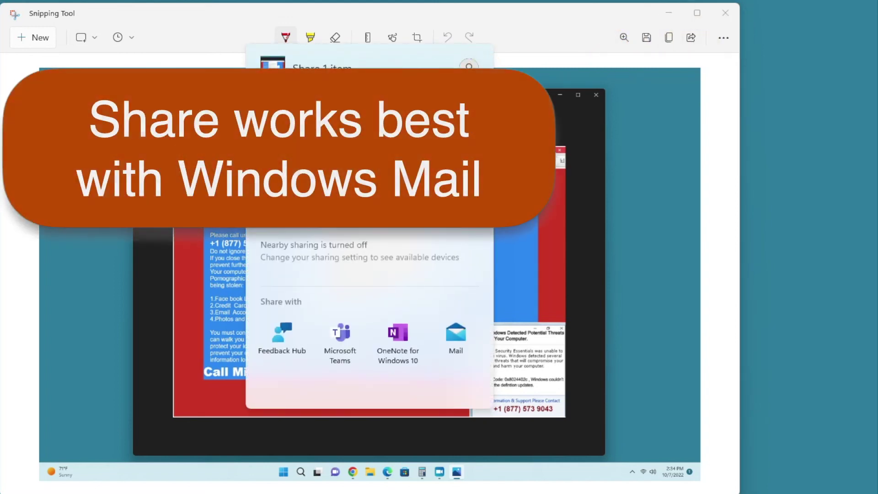
click(462, 341)
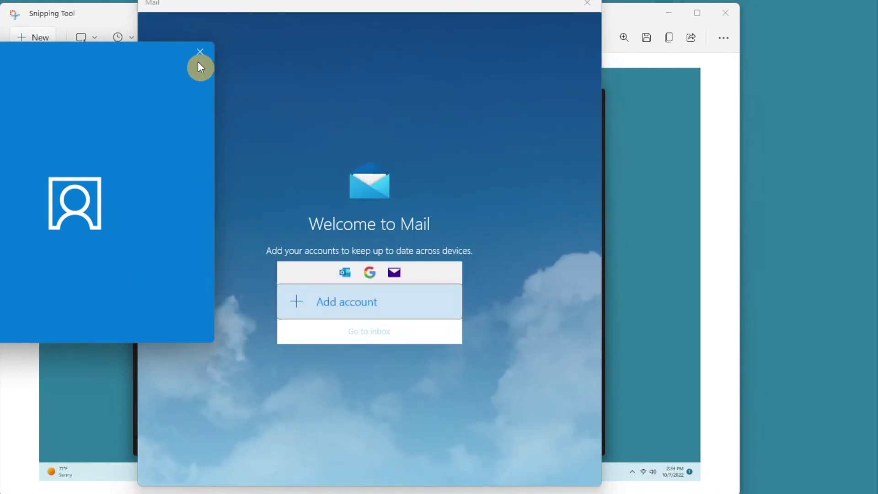
click(206, 54)
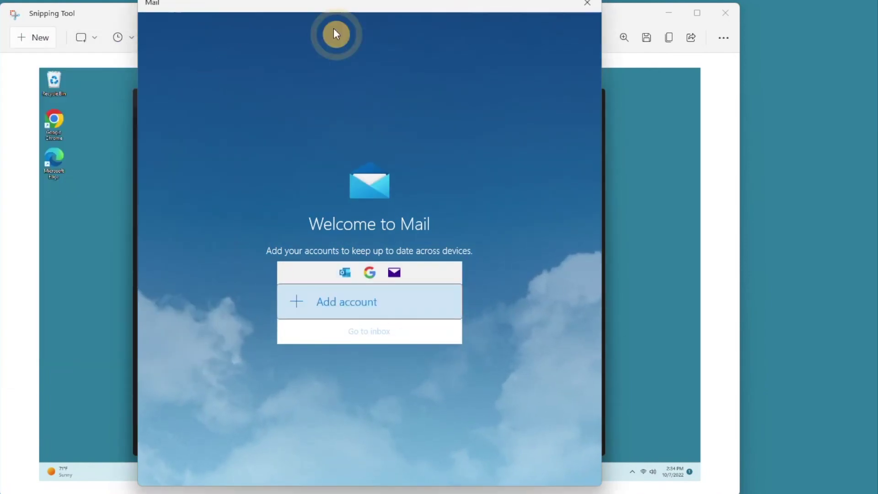
click(589, 6)
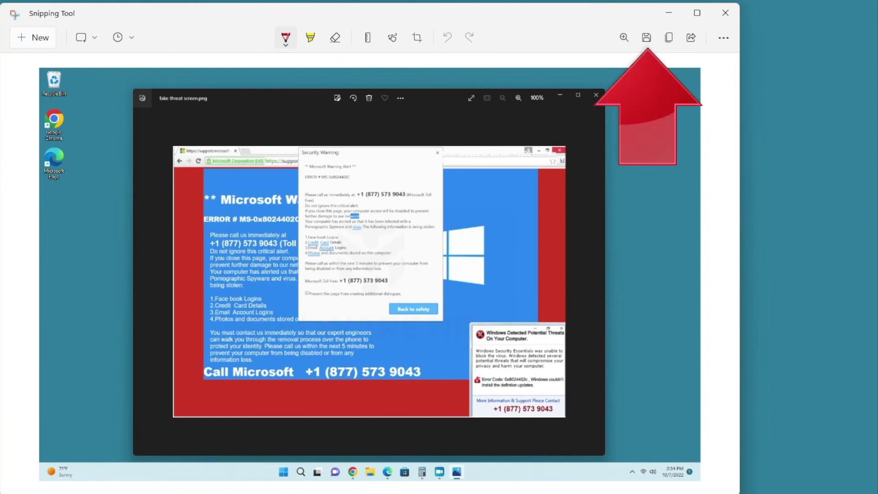
click(646, 37)
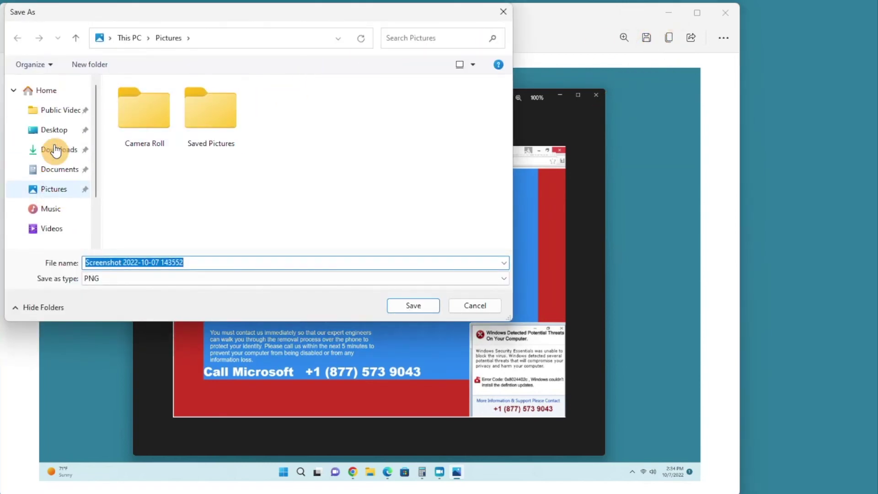
click(60, 130)
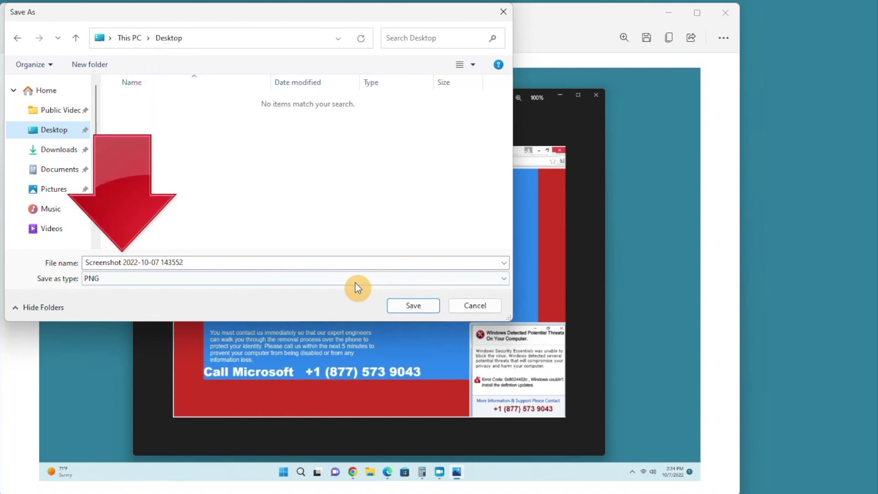
double_click(235, 263)
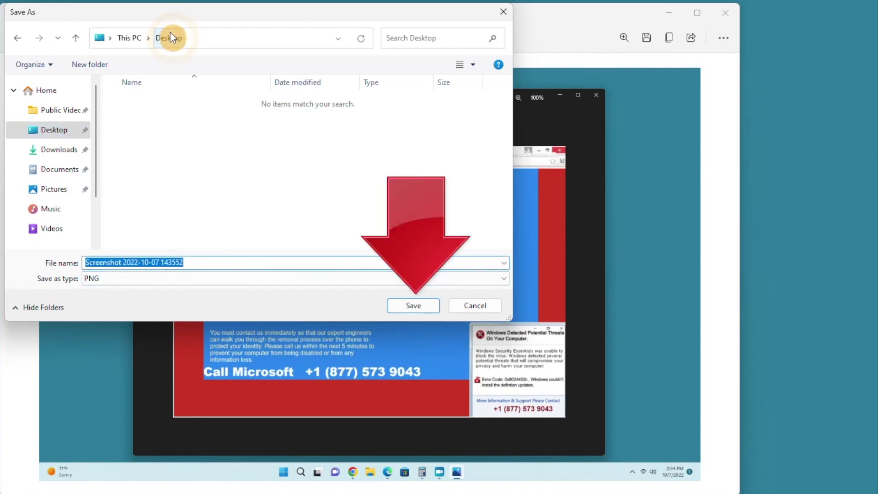
key(Delete)
click(412, 306)
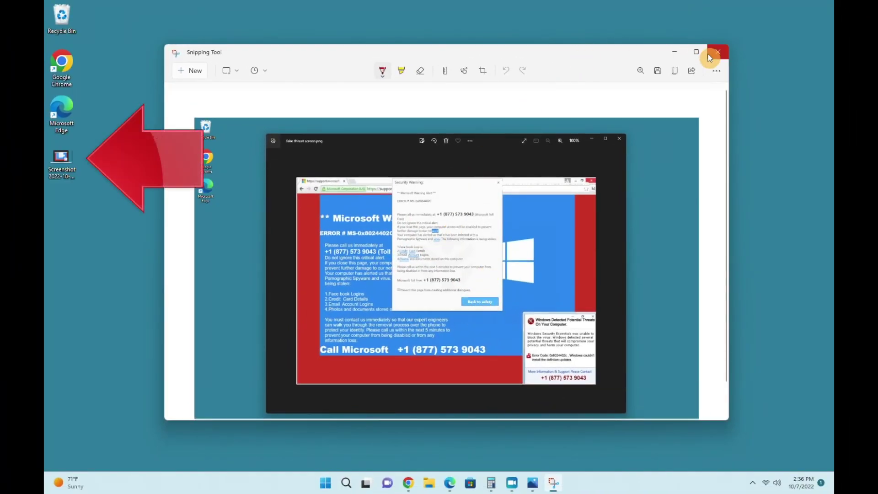
click(717, 54)
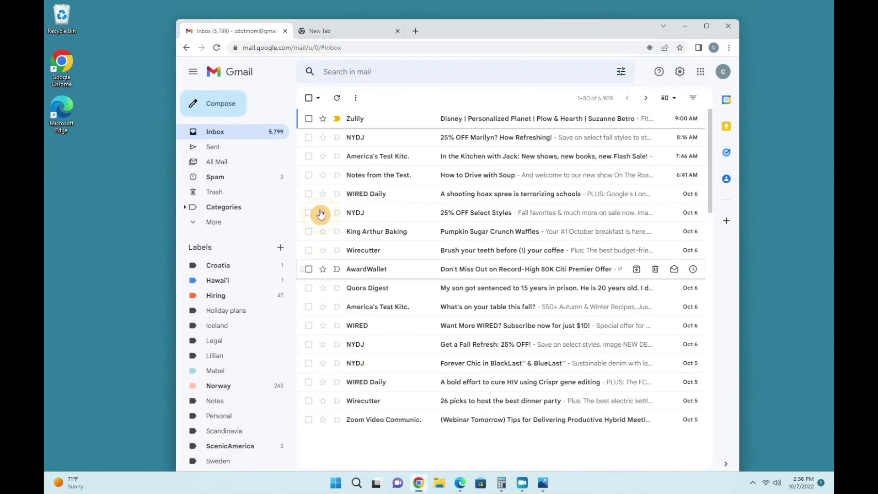
key(c)
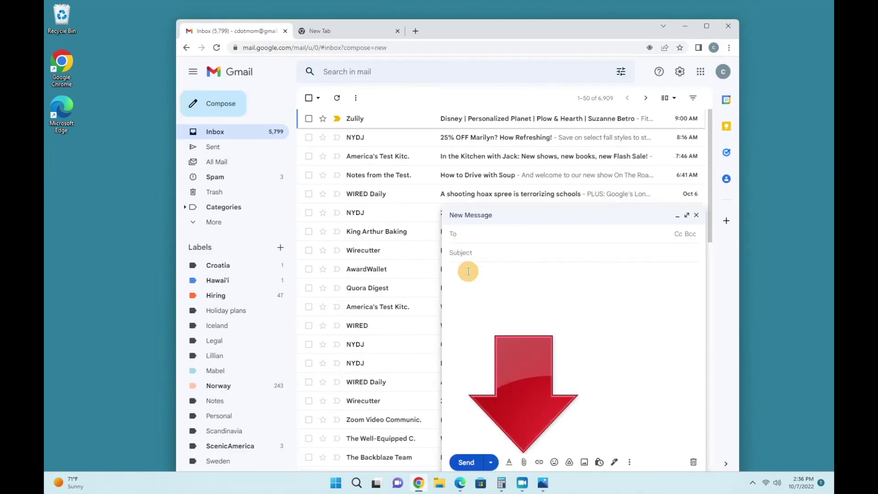
click(523, 462)
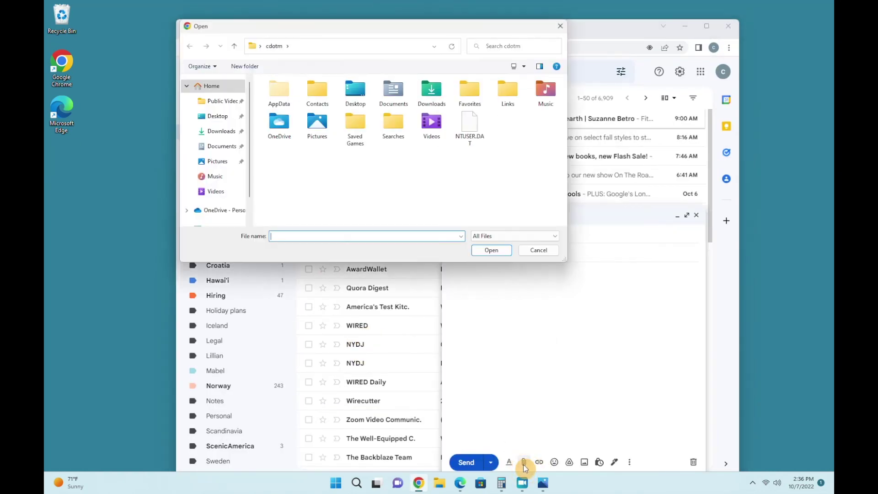
click(217, 116)
click(294, 124)
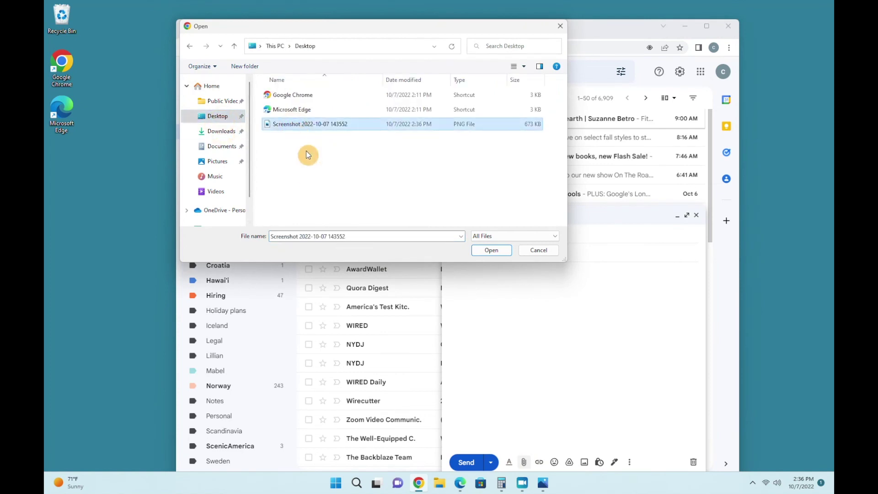
click(491, 250)
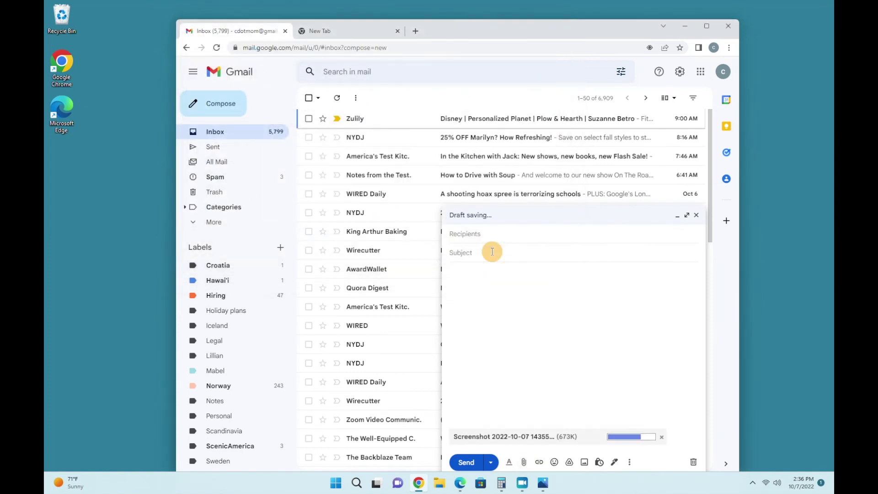
click(728, 26)
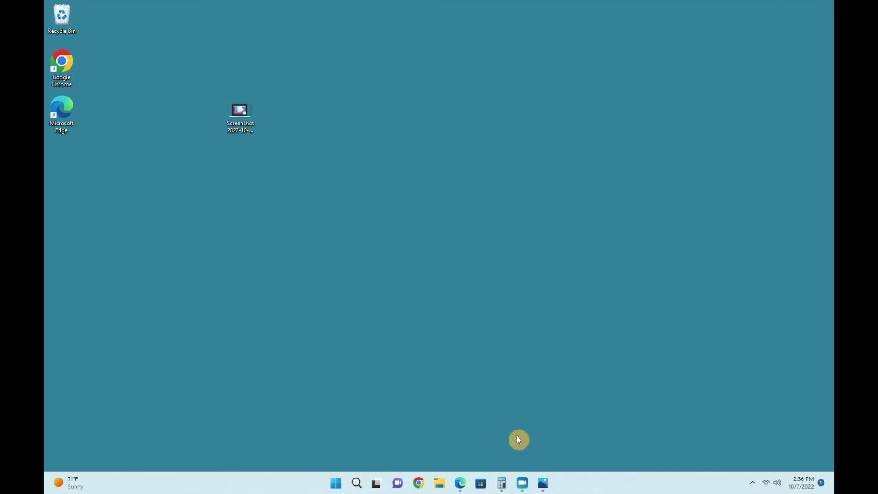
click(501, 483)
Bring up the smiley-face Edge article and start a Window-mode snip.
click(460, 485)
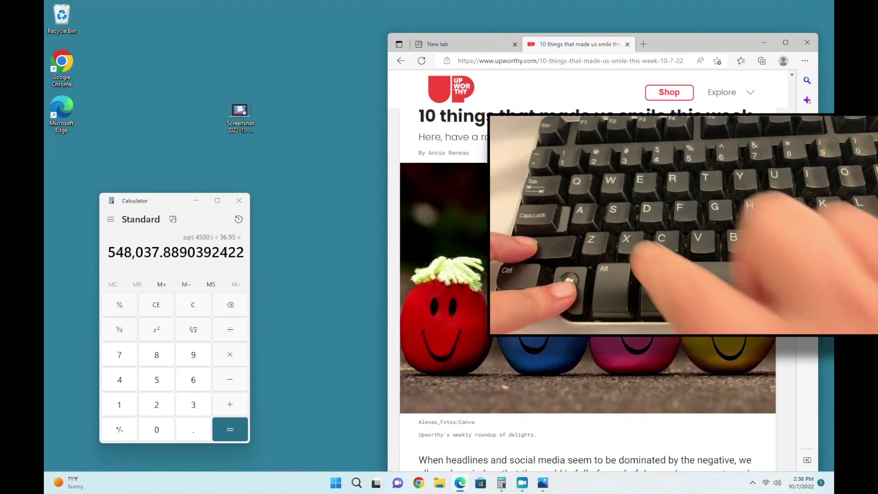
key(super+shift+s)
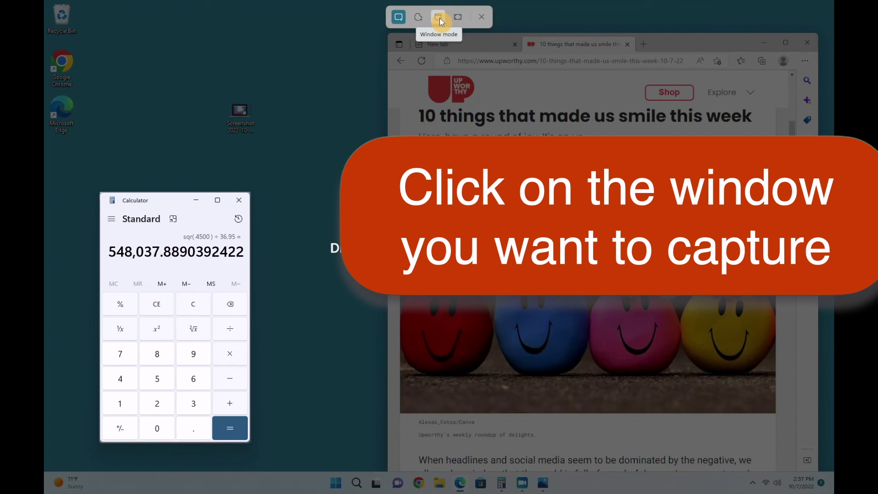
click(439, 17)
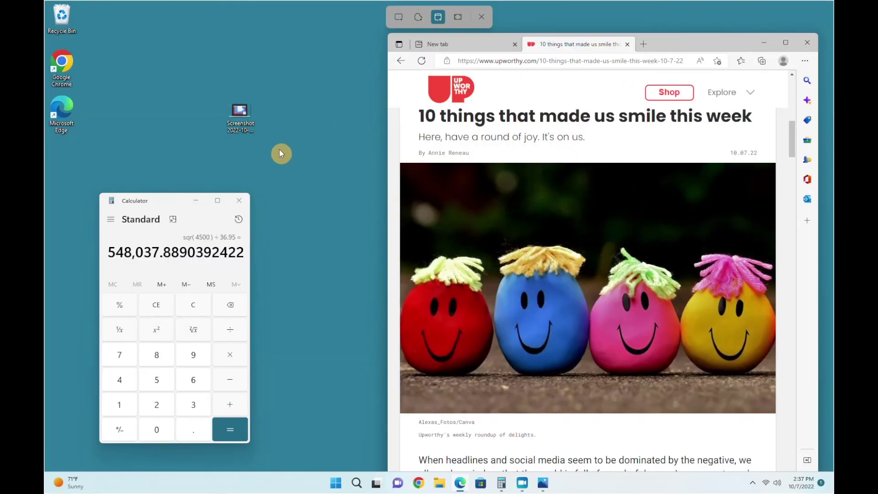
Snip the Calculator window, preview its print dialog without printing, and close the editor.
click(154, 211)
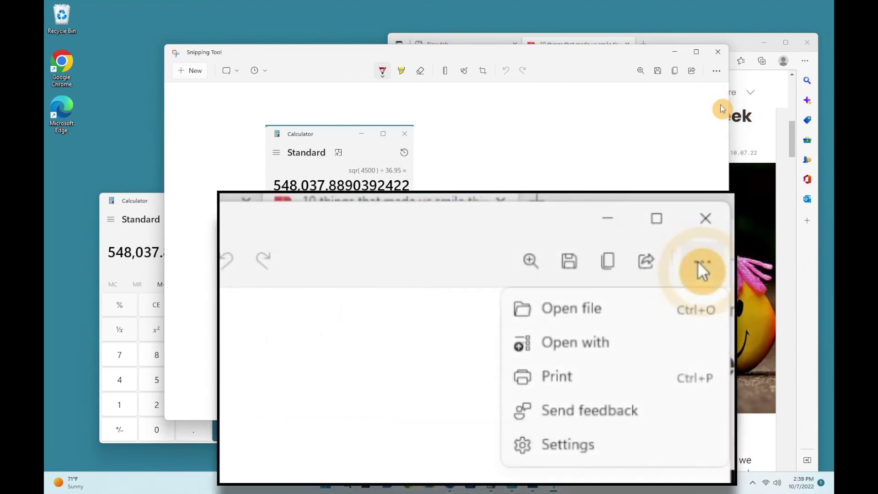
click(716, 71)
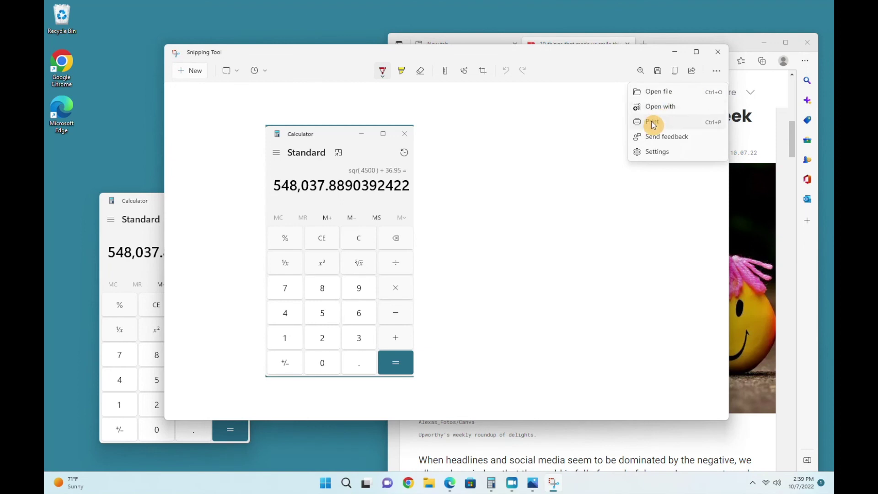
click(653, 123)
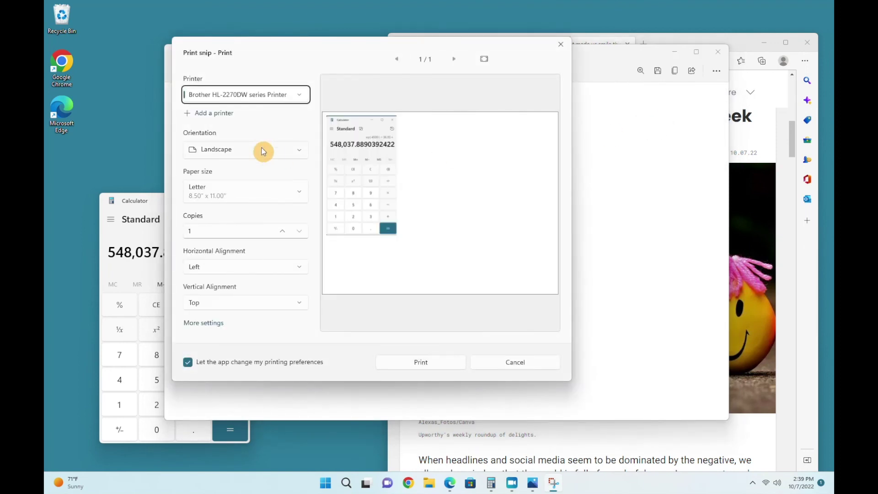
click(512, 363)
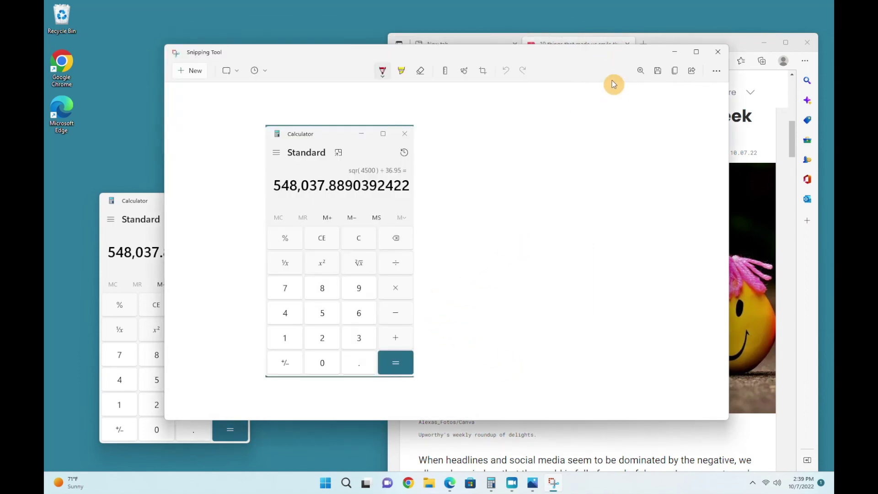
click(718, 52)
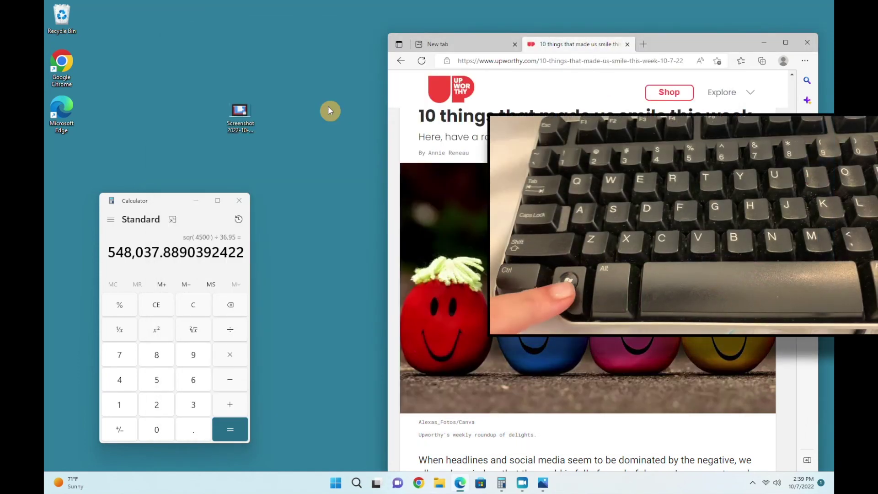
Take a rectangular snip of the four smiley balls photo as Happy Faces, then close the editor.
key(super+shift+s)
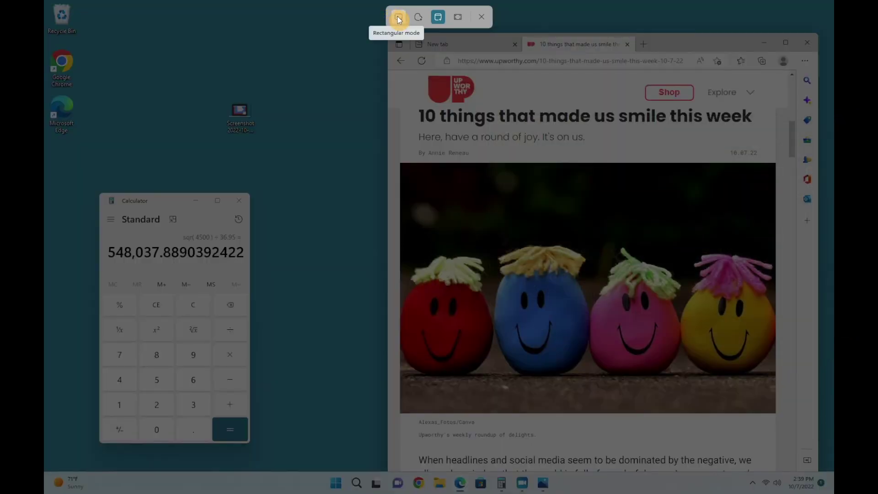
click(399, 18)
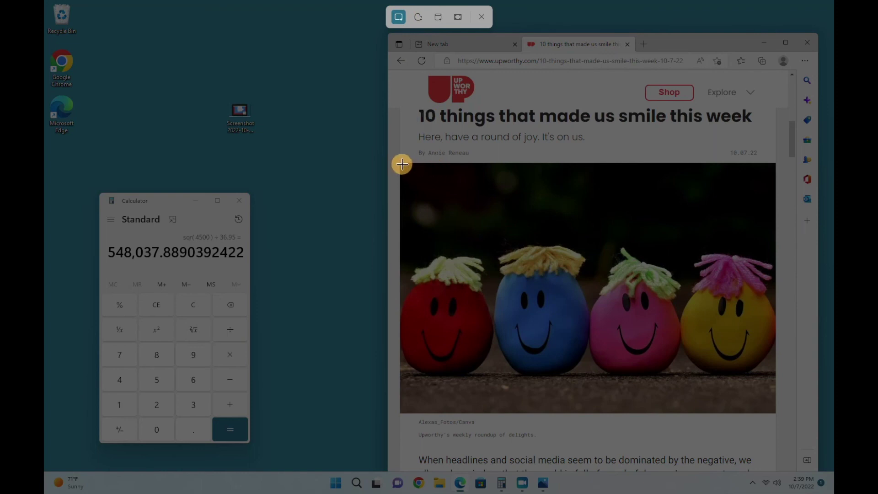
drag(402, 163, 776, 389)
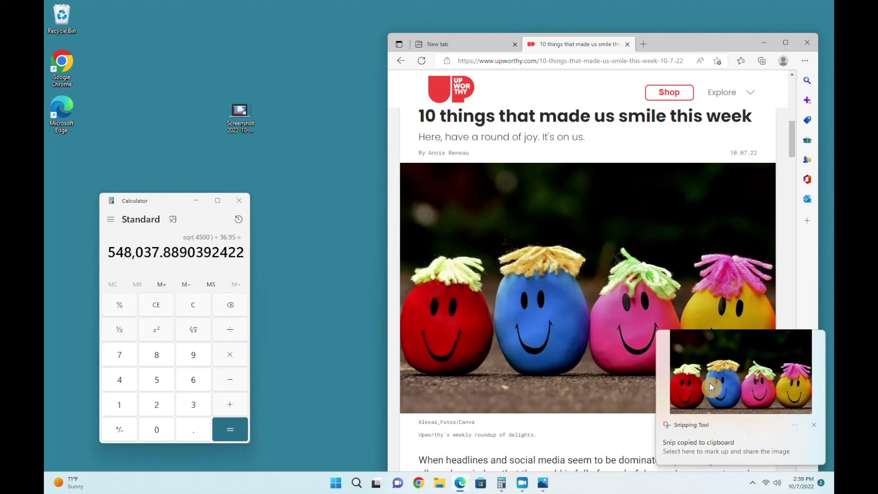
click(706, 382)
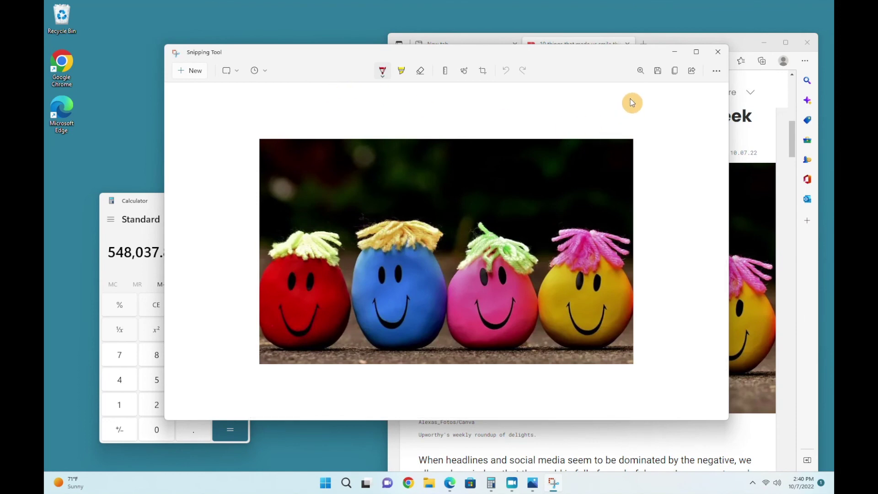
click(717, 53)
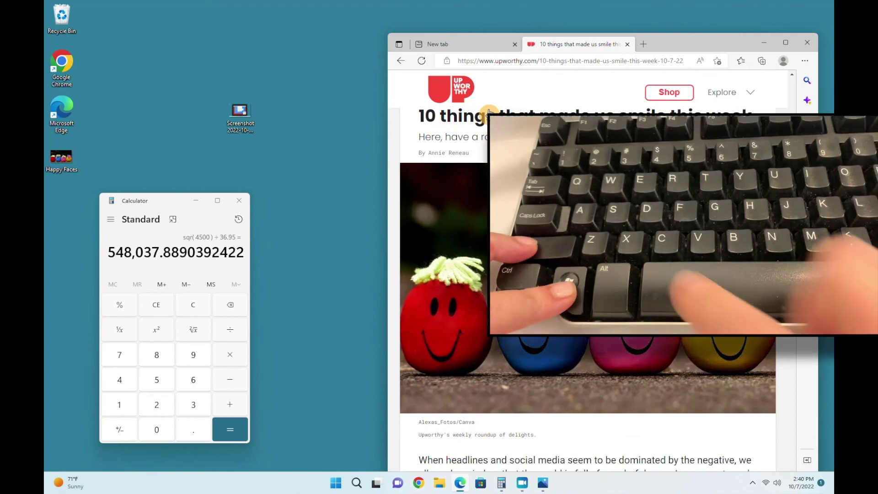
Trace a free-form snip around the blue smiley face as Blue Guy, then close the editor.
key(super+shift+s)
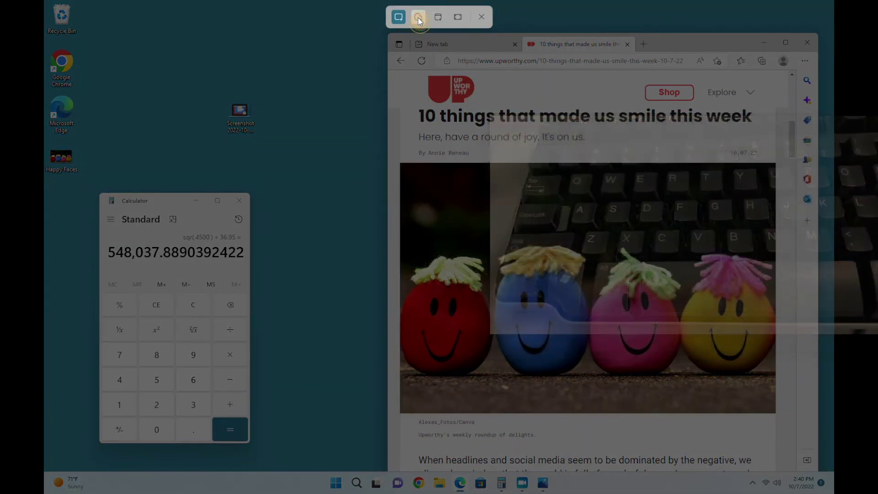
click(418, 17)
mouse_move(506, 244)
mouse_down()
mouse_move(544, 243)
mouse_move(583, 267)
mouse_move(592, 339)
mouse_move(555, 382)
mouse_move(495, 355)
mouse_move(486, 290)
mouse_up()
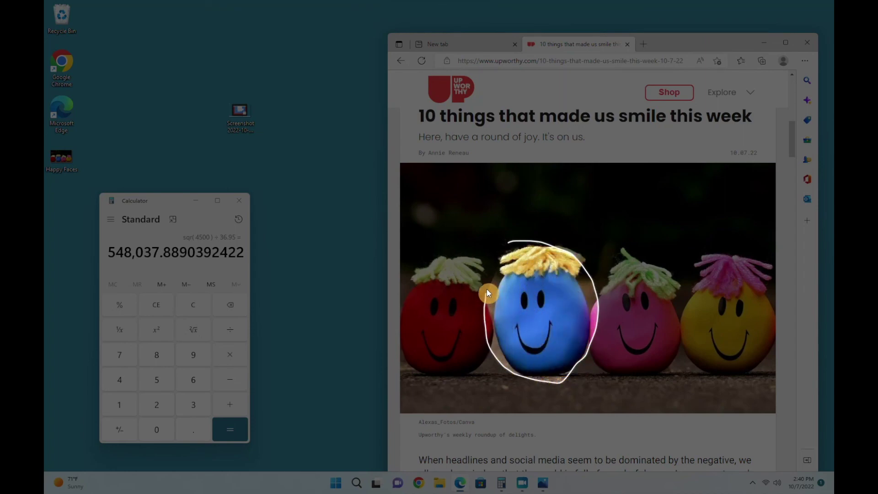
drag(507, 242, 506, 243)
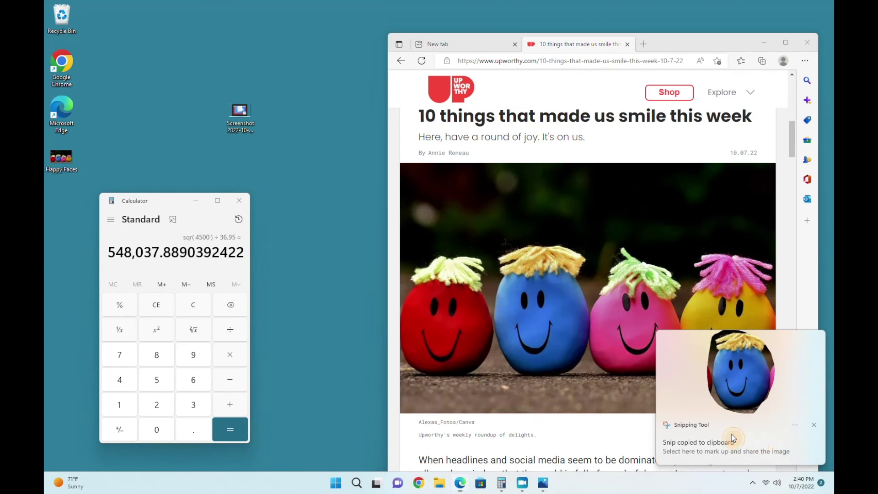
click(731, 434)
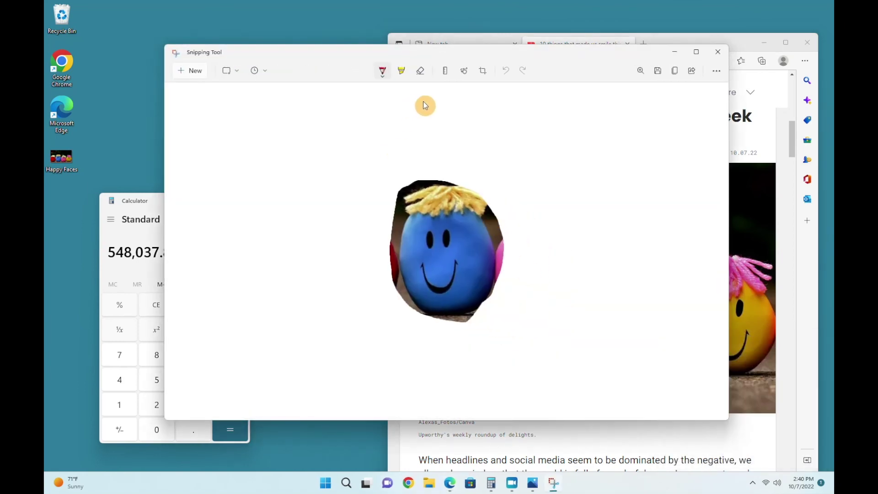
click(718, 52)
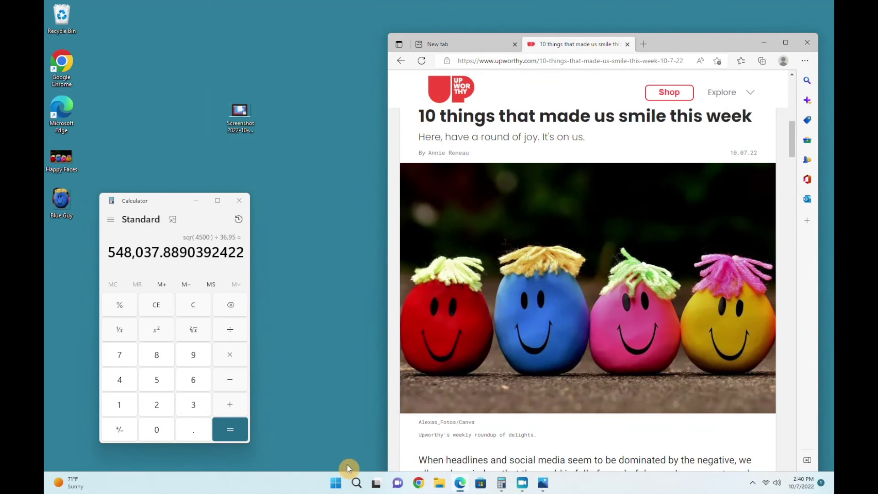
click(336, 483)
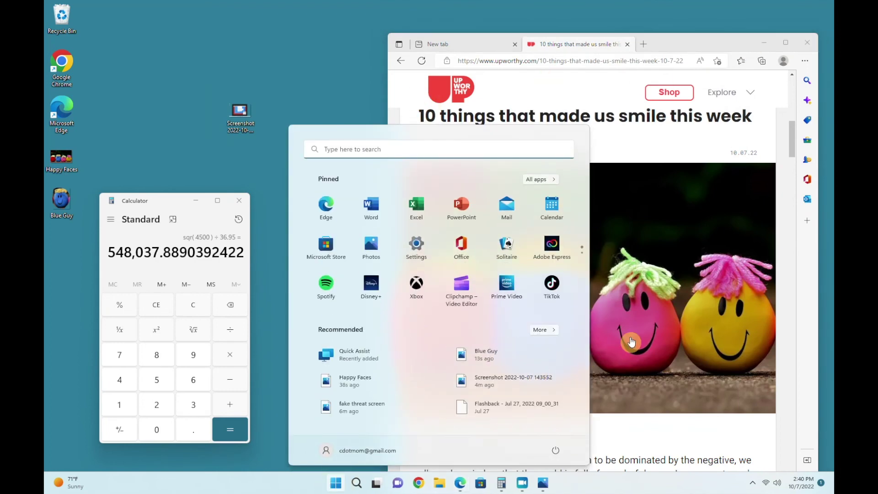
text(snip)
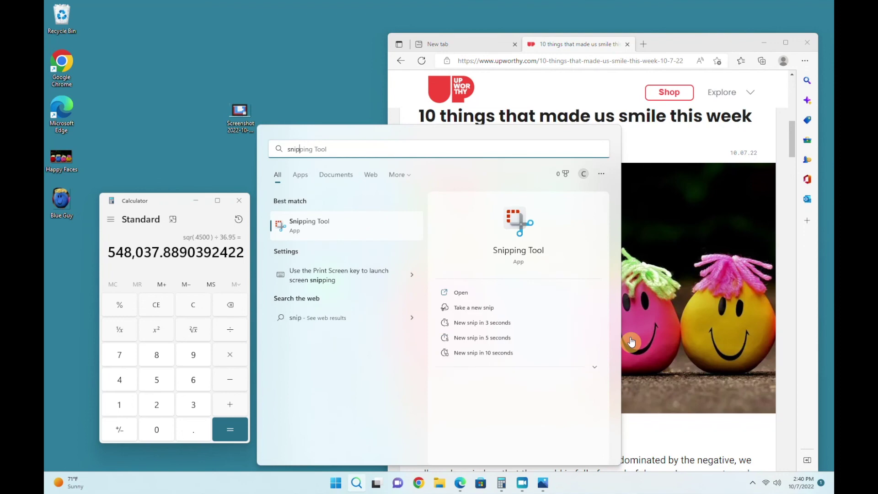
click(362, 234)
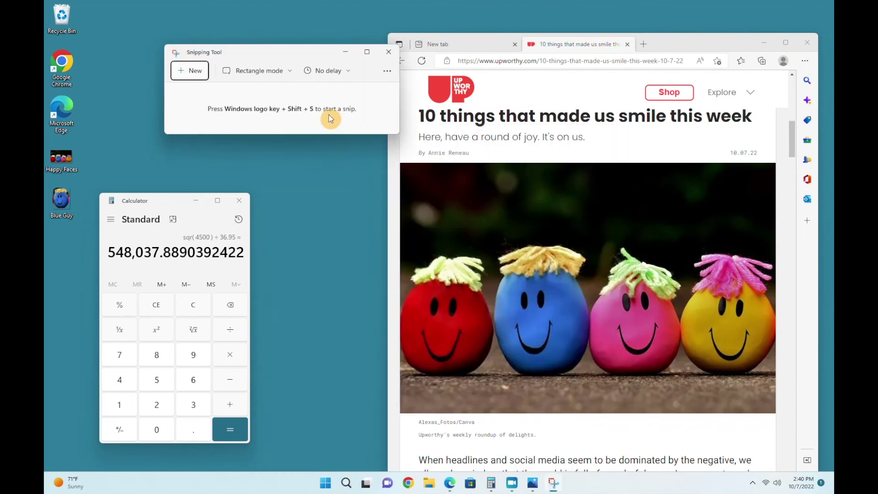
click(276, 70)
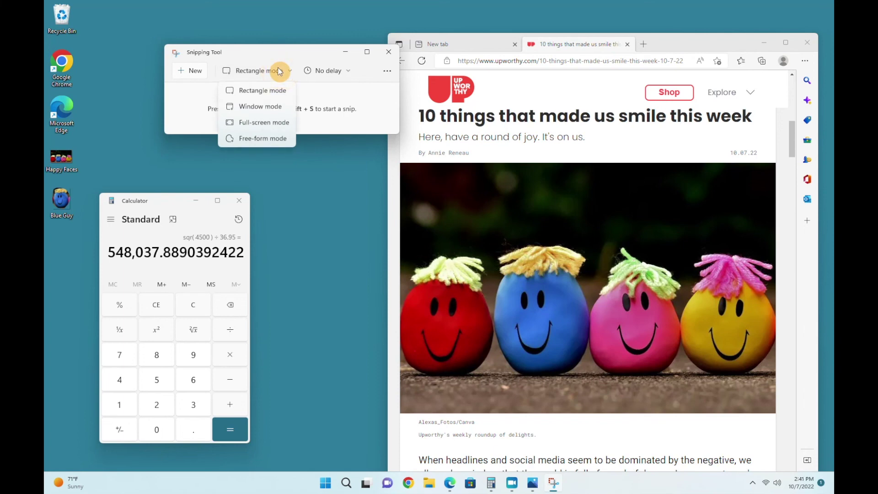
click(279, 71)
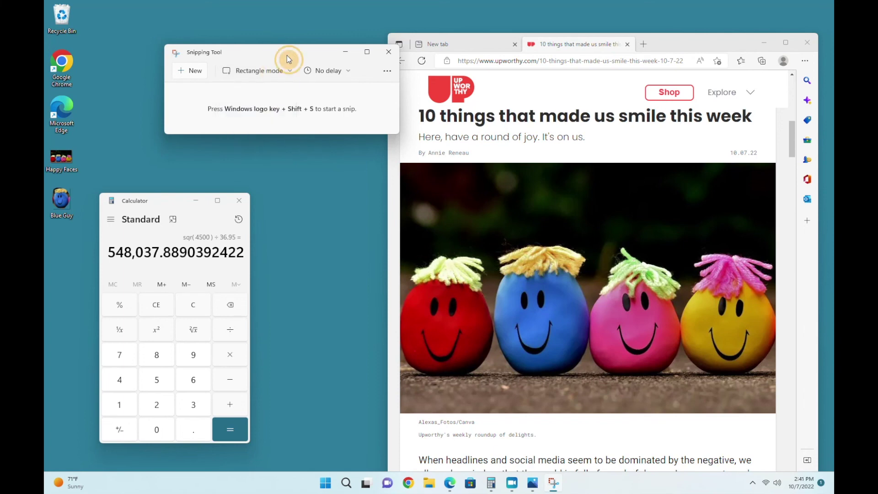
click(386, 51)
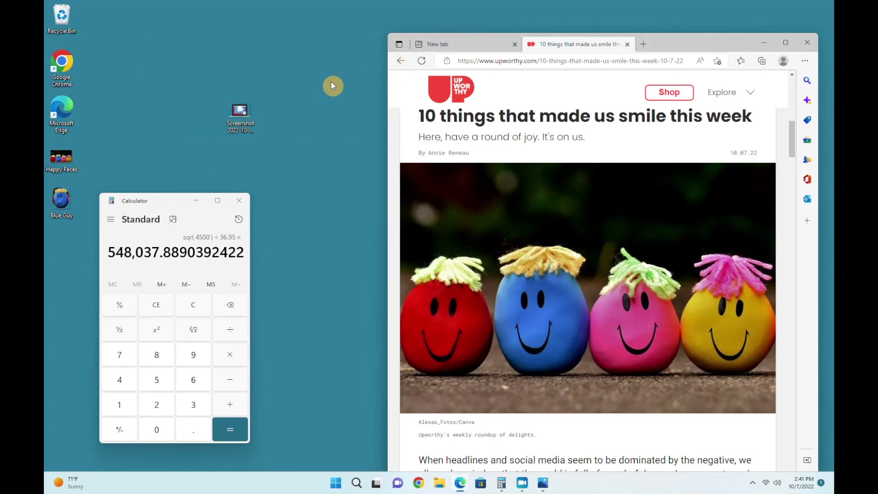